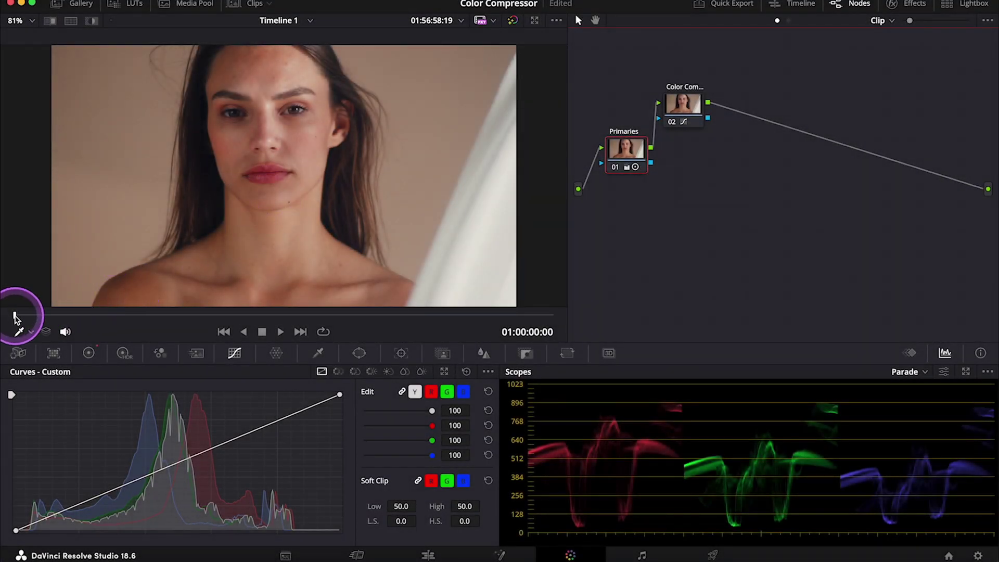
# Preview the portrait with the Primaries node toggled off and on, then select Color Compressor node 02.
pyautogui.moveTo(13, 318)
pyautogui.mouseDown()
pyautogui.moveTo(199, 341)
pyautogui.moveTo(16, 316)
pyautogui.mouseUp()
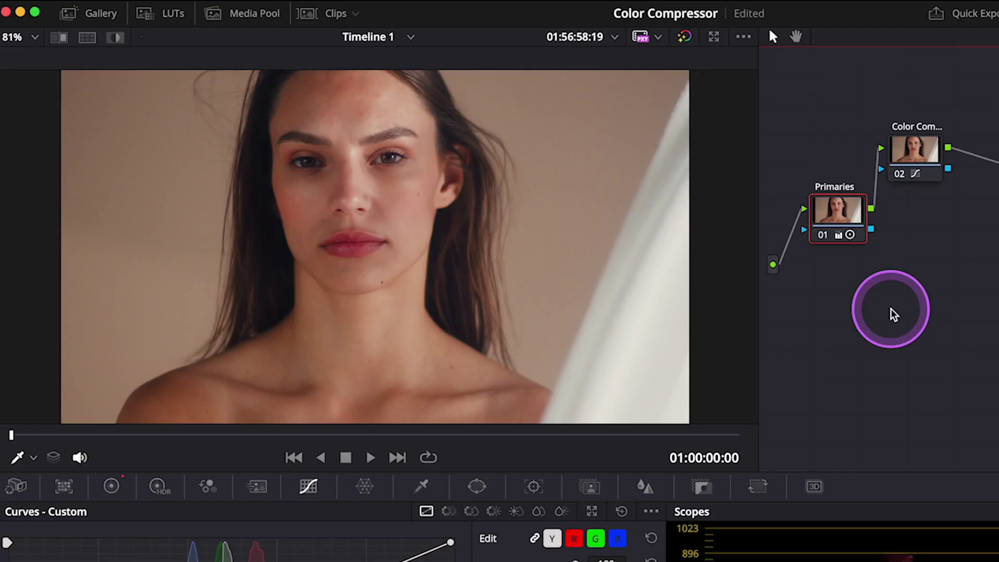
pyautogui.press('super+d')
pyautogui.press('super+d')
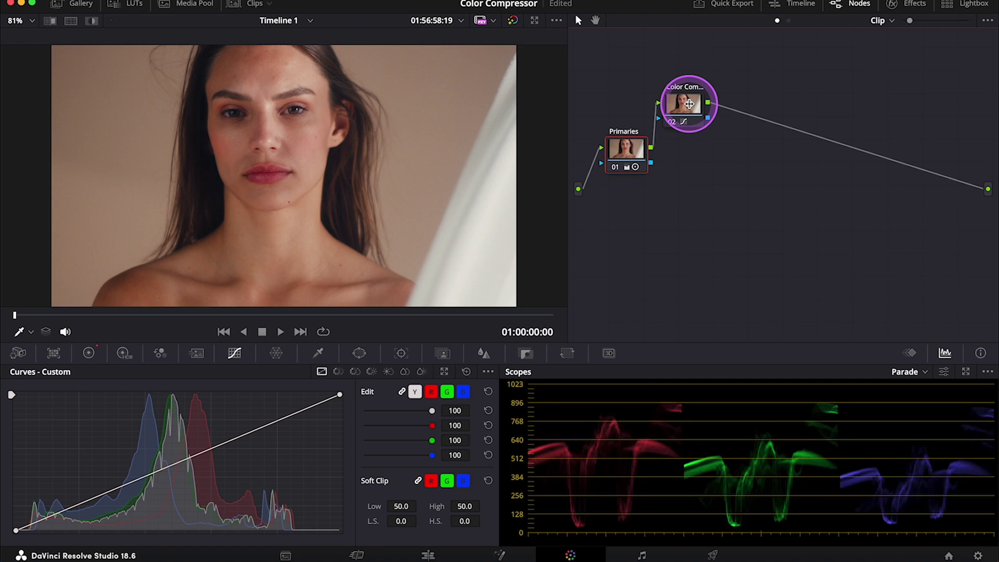
pyautogui.click(690, 103)
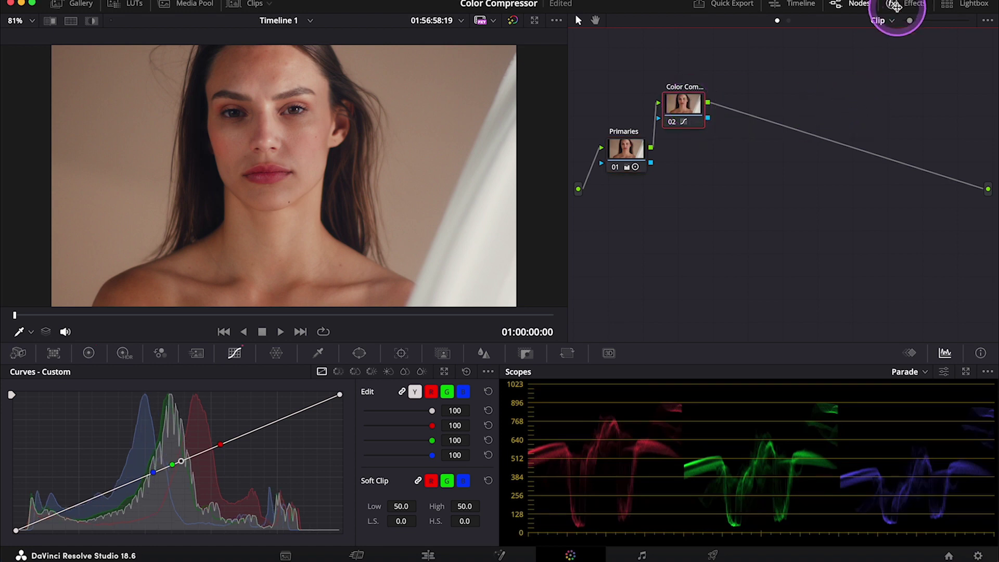
# Search the effects library for 'col' and drag Color Compressor onto node 02.
pyautogui.click(894, 5)
pyautogui.click(867, 42)
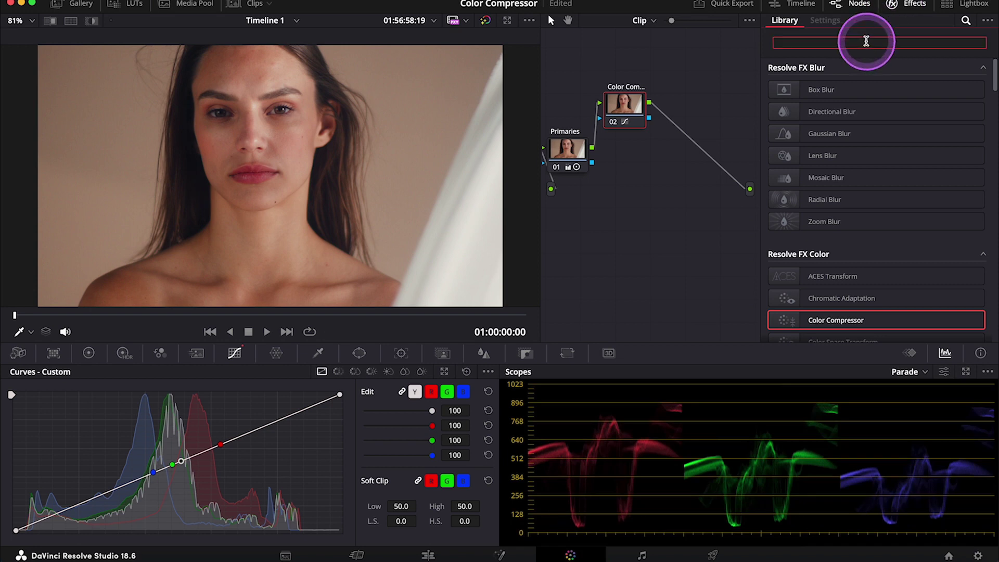
pyautogui.write('col')
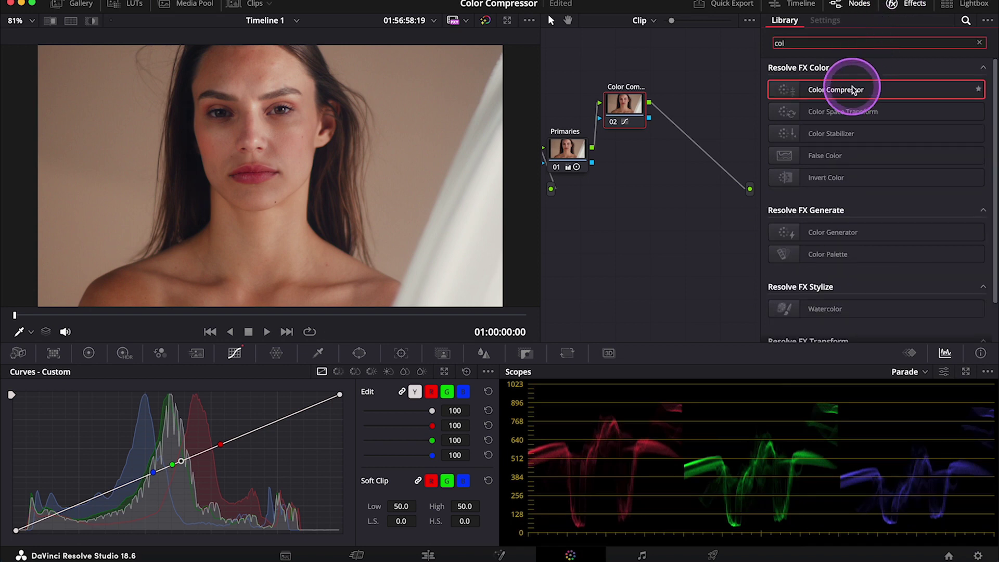
pyautogui.moveTo(851, 89); pyautogui.dragTo(632, 111)
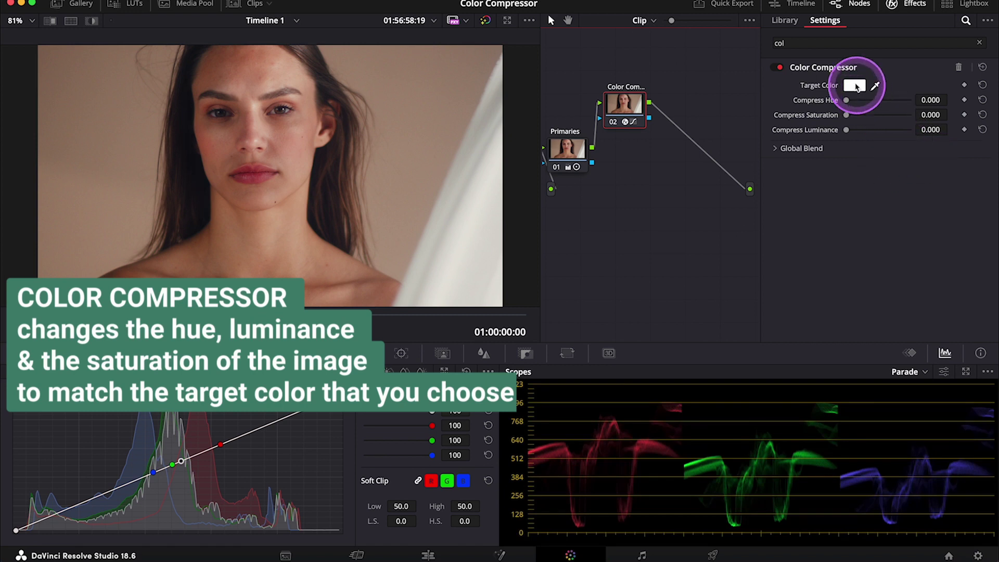
pyautogui.click(855, 85)
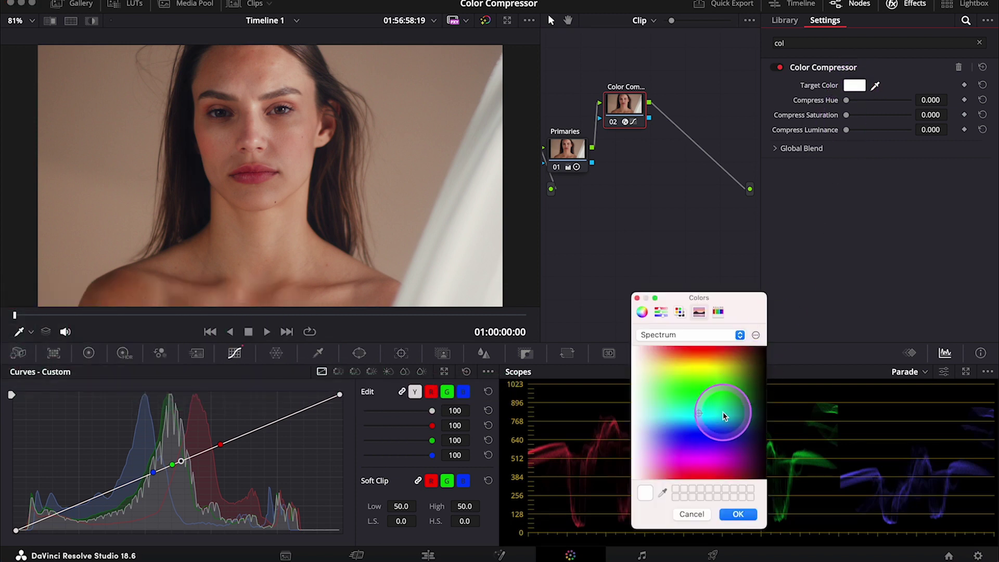
pyautogui.click(719, 411)
pyautogui.click(734, 515)
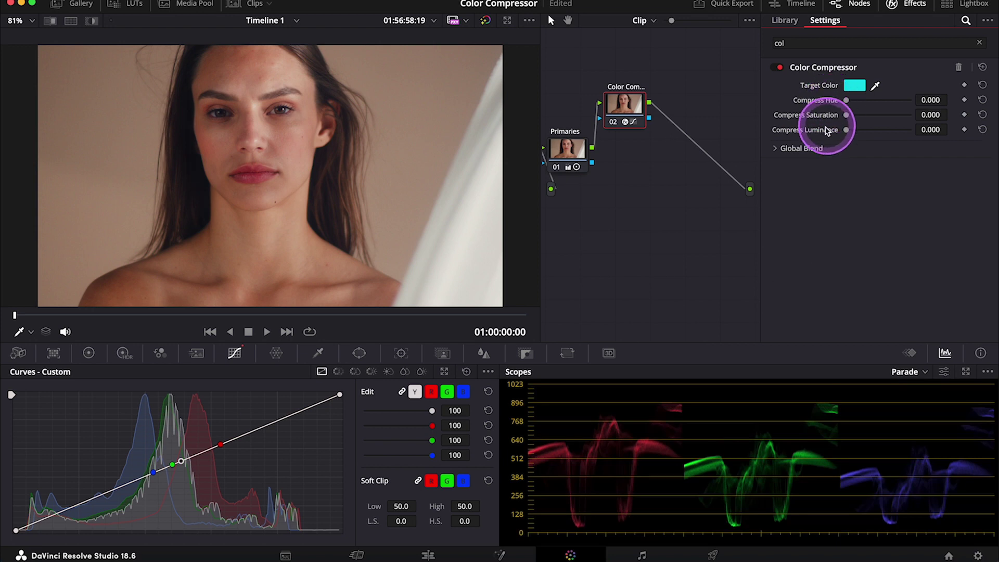
pyautogui.moveTo(848, 103)
pyautogui.mouseDown()
pyautogui.moveTo(880, 113)
pyautogui.moveTo(910, 108)
pyautogui.mouseUp()
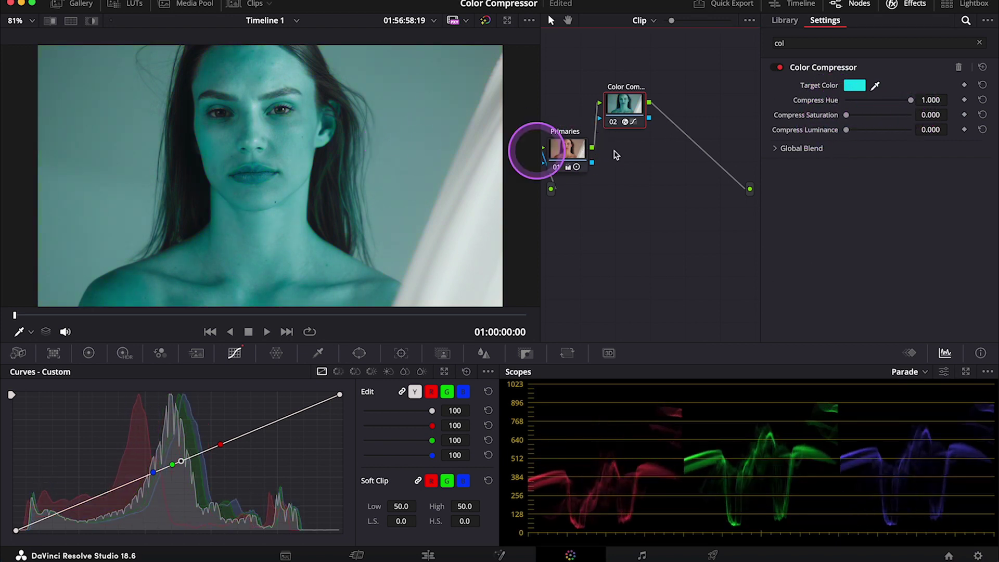
pyautogui.moveTo(847, 115); pyautogui.dragTo(929, 124)
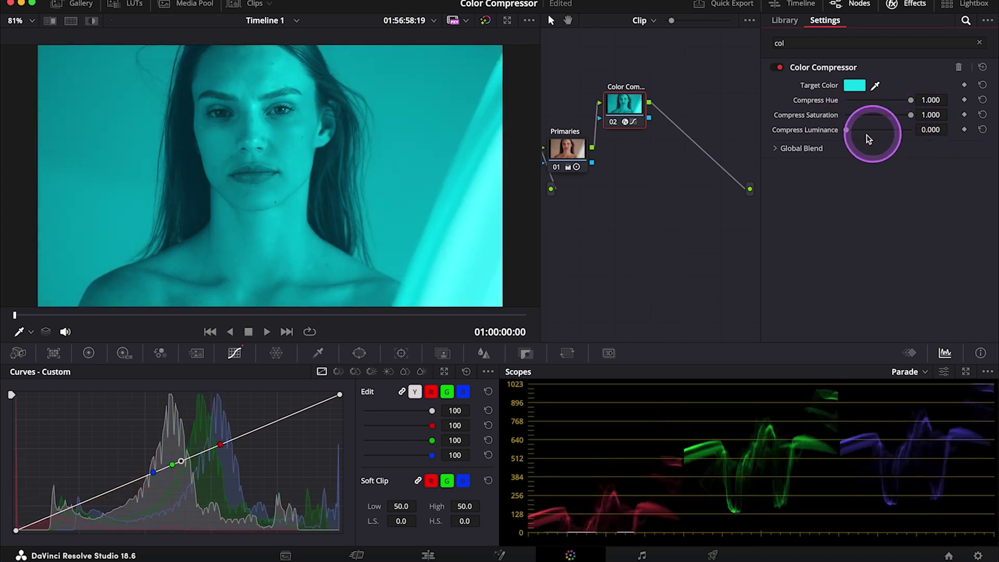
pyautogui.moveTo(848, 130); pyautogui.dragTo(931, 141)
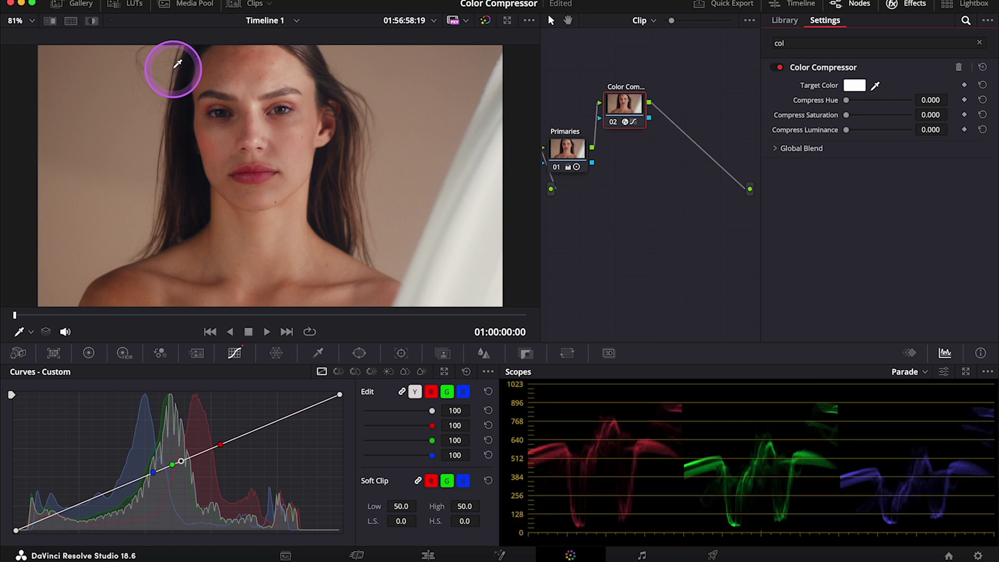
# Turn on the matte Highlight view and sample the skin with the HSL qualifier eyedropper.
pyautogui.click(93, 19)
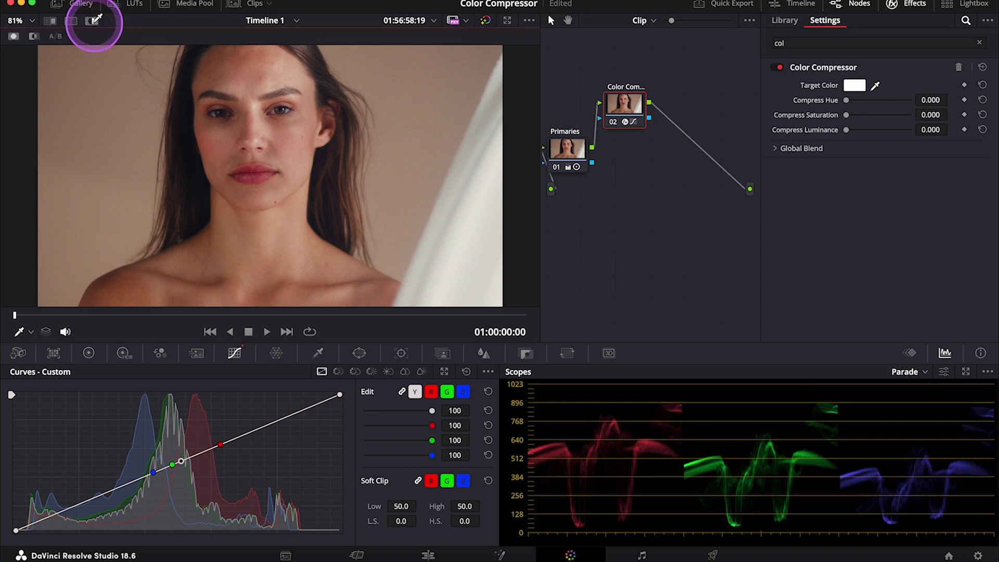
pyautogui.click(323, 354)
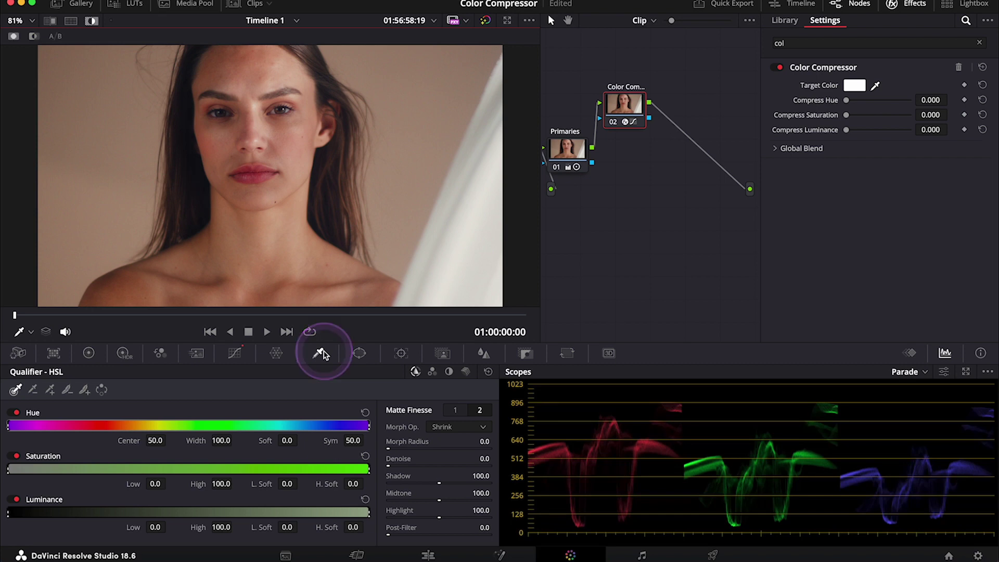
pyautogui.click(291, 138)
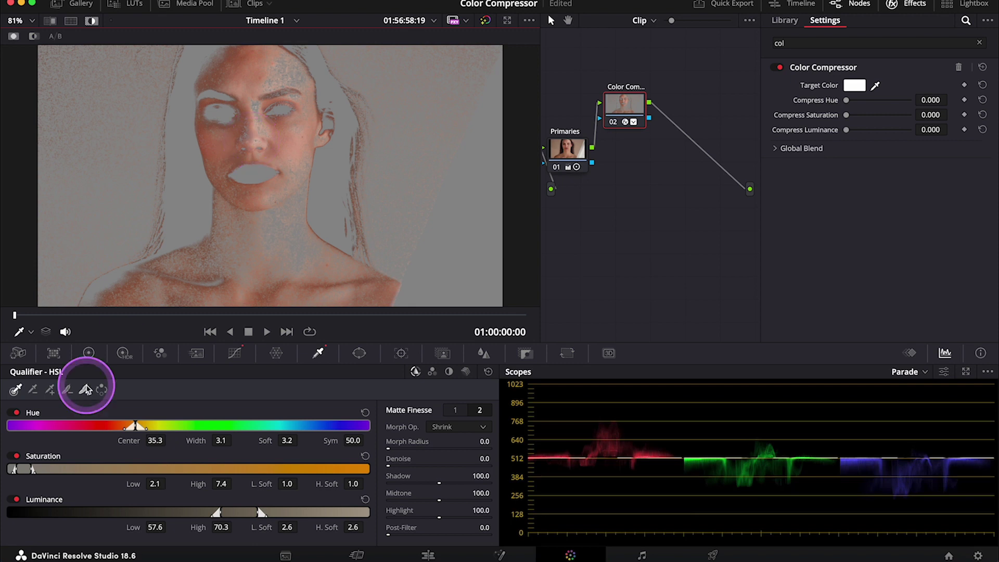
# Refine the saturation, hue and luminance ranges to include darker skin, and raise denoise to smooth the matte.
pyautogui.moveTo(30, 468); pyautogui.dragTo(33, 469)
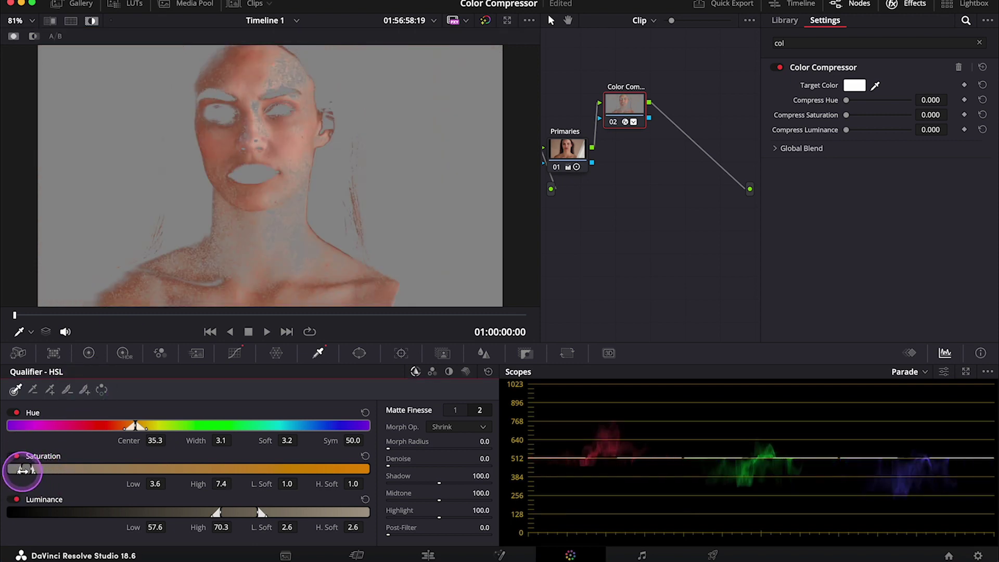
pyautogui.moveTo(134, 425); pyautogui.dragTo(133, 425)
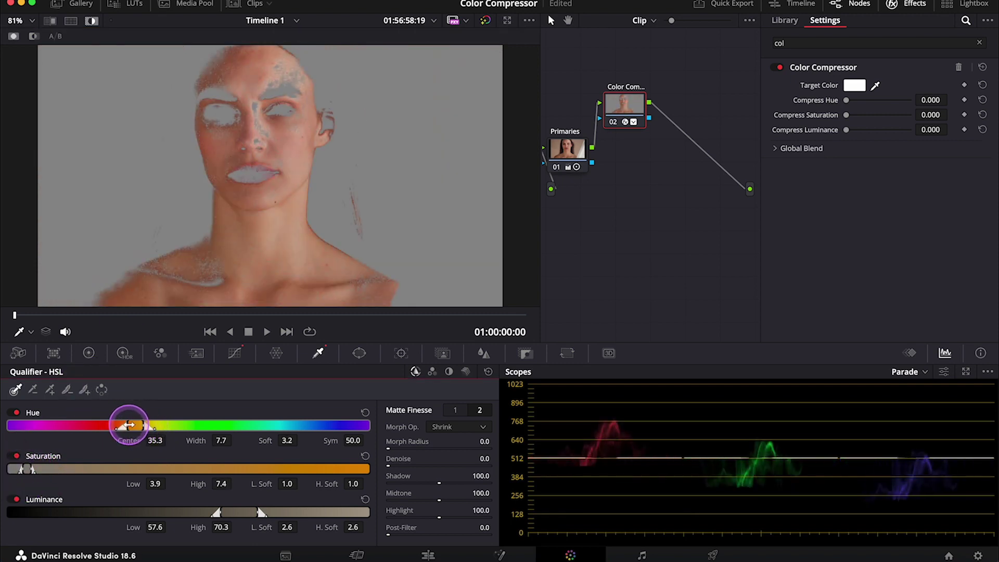
pyautogui.moveTo(219, 512); pyautogui.dragTo(210, 512)
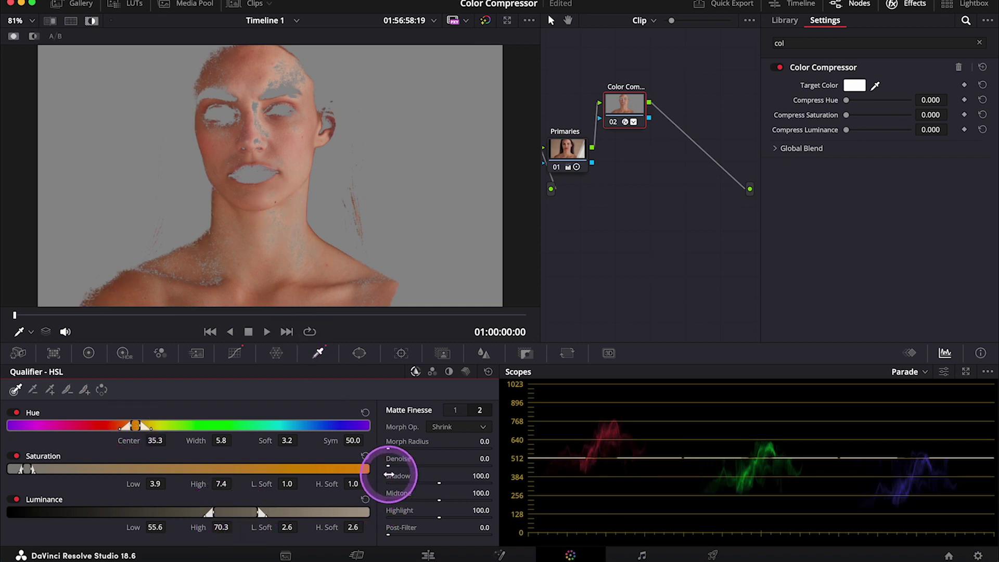
pyautogui.moveTo(393, 467)
pyautogui.mouseDown()
pyautogui.moveTo(646, 517)
pyautogui.moveTo(581, 511)
pyautogui.mouseUp()
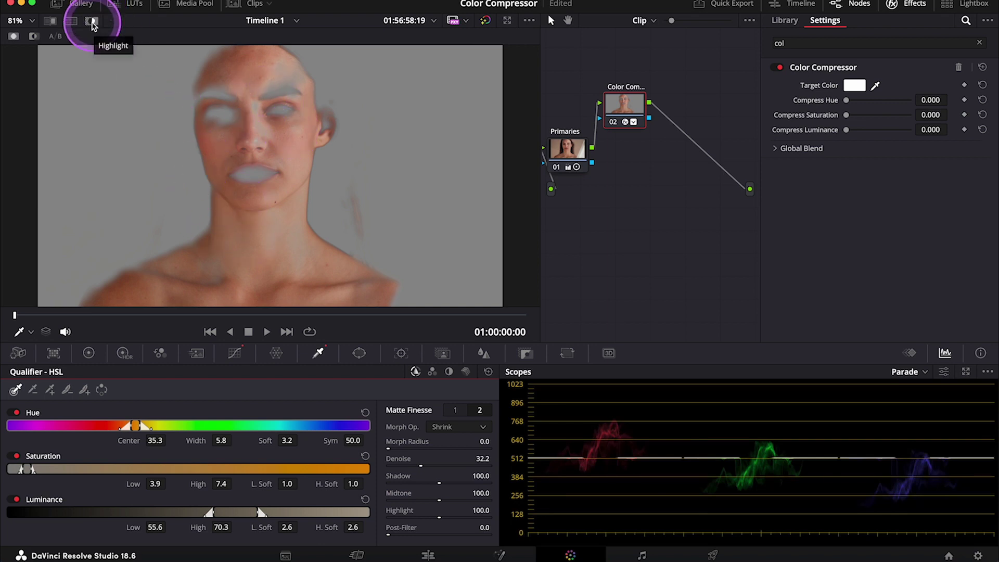
# Return the viewer to the full-colour portrait and activate the Target Color eyedropper.
pyautogui.click(92, 21)
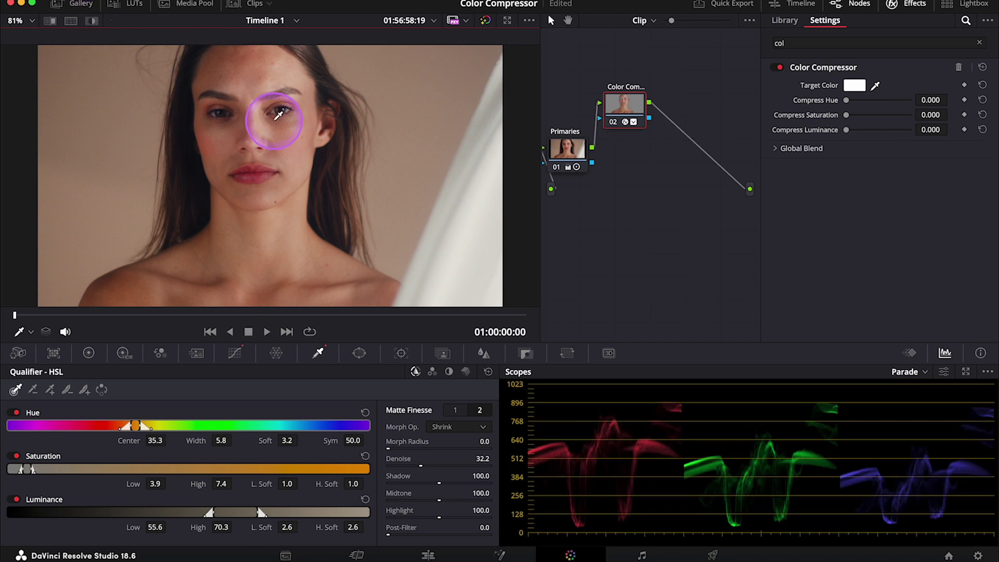
pyautogui.scroll(3, 279, 115)
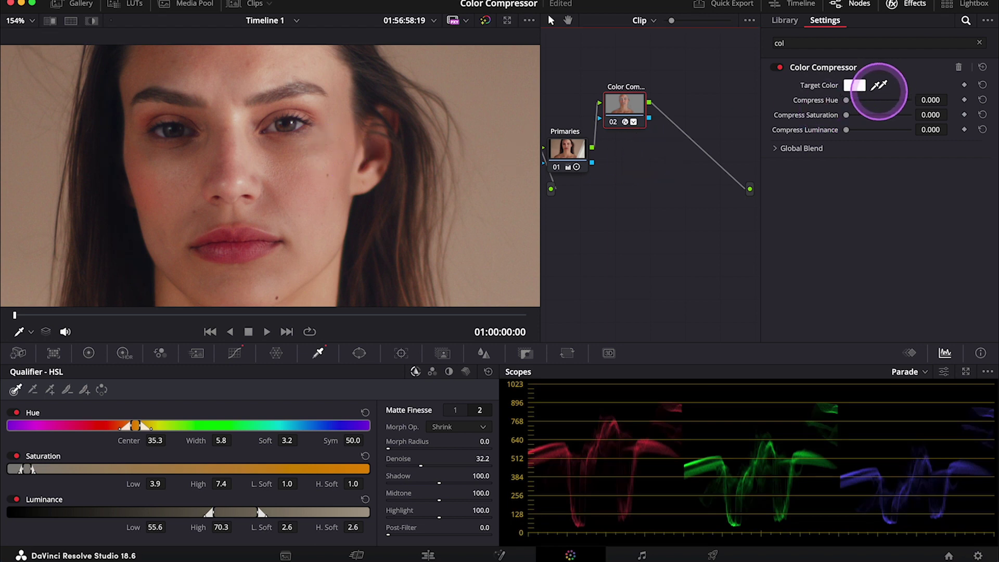
pyautogui.click(878, 84)
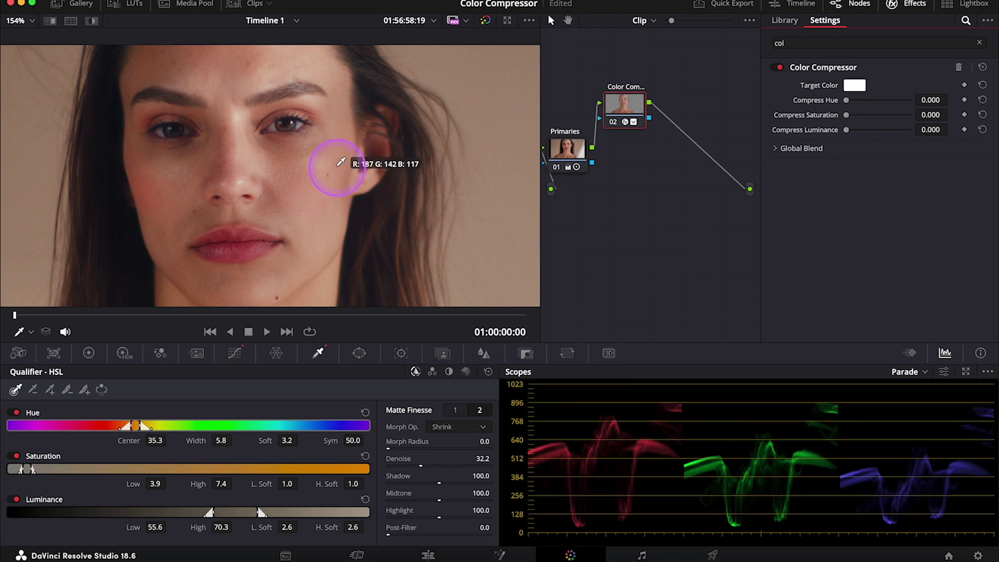
# Sample the cheek as the target colour and compress hue to 0.138 and saturation to 0.449.
pyautogui.click(342, 162)
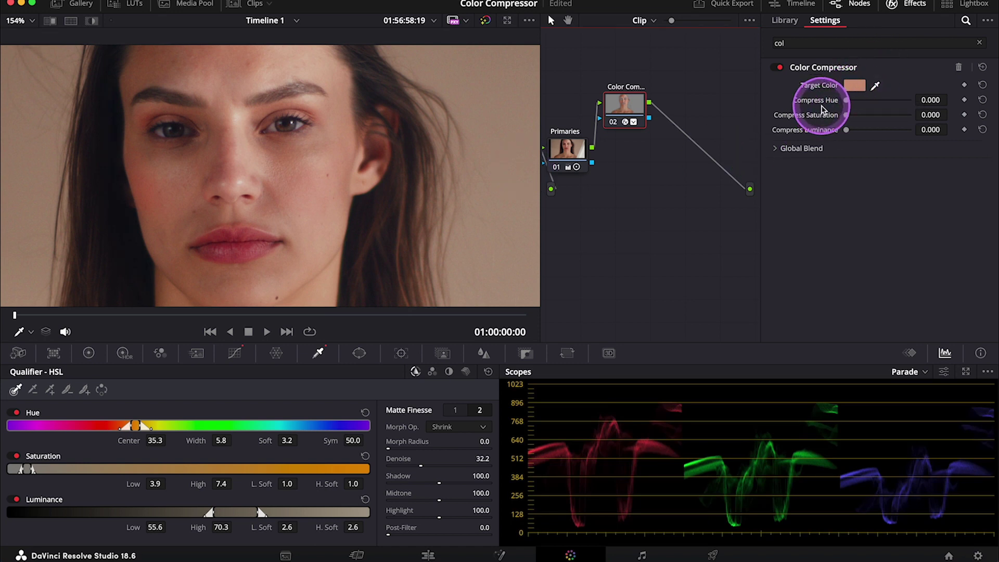
pyautogui.moveTo(847, 101); pyautogui.dragTo(849, 100)
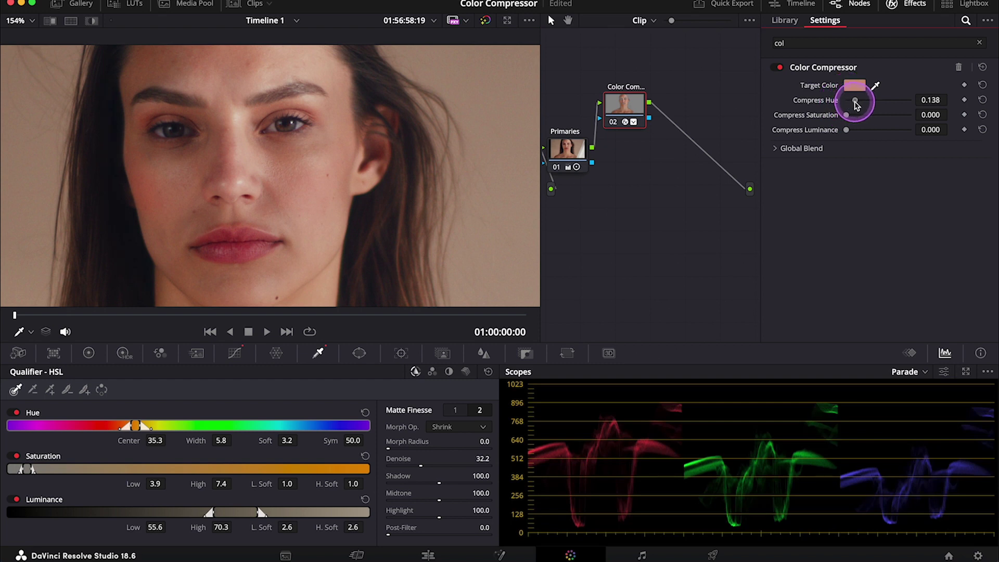
pyautogui.moveTo(847, 115)
pyautogui.mouseDown()
pyautogui.moveTo(873, 125)
pyautogui.moveTo(861, 137)
pyautogui.mouseUp()
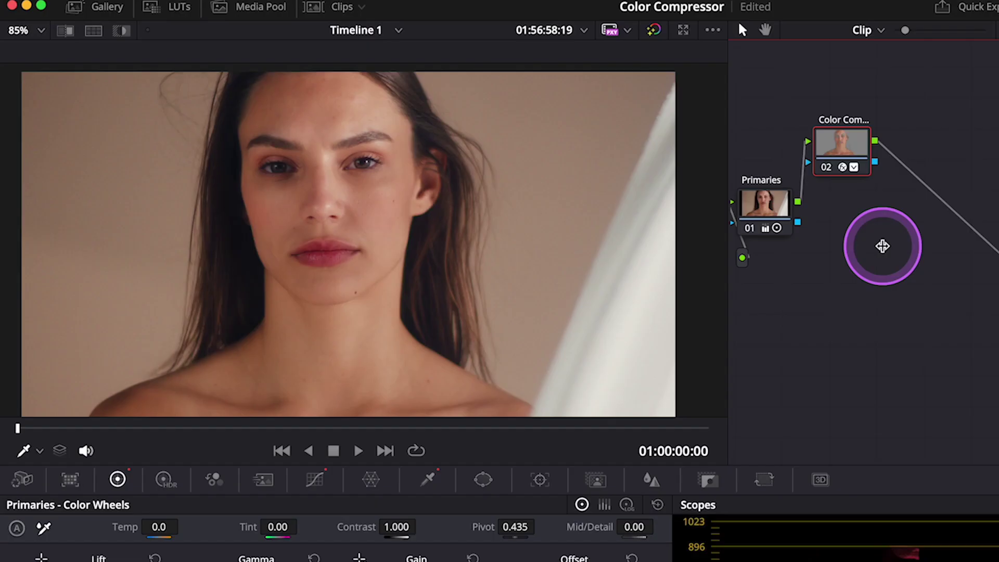
# Bypass the Color Compressor node with Cmd+D for a before/after skin comparison.
pyautogui.hotkey('ctrl', 'd')
pyautogui.hotkey('ctrl', 'd')
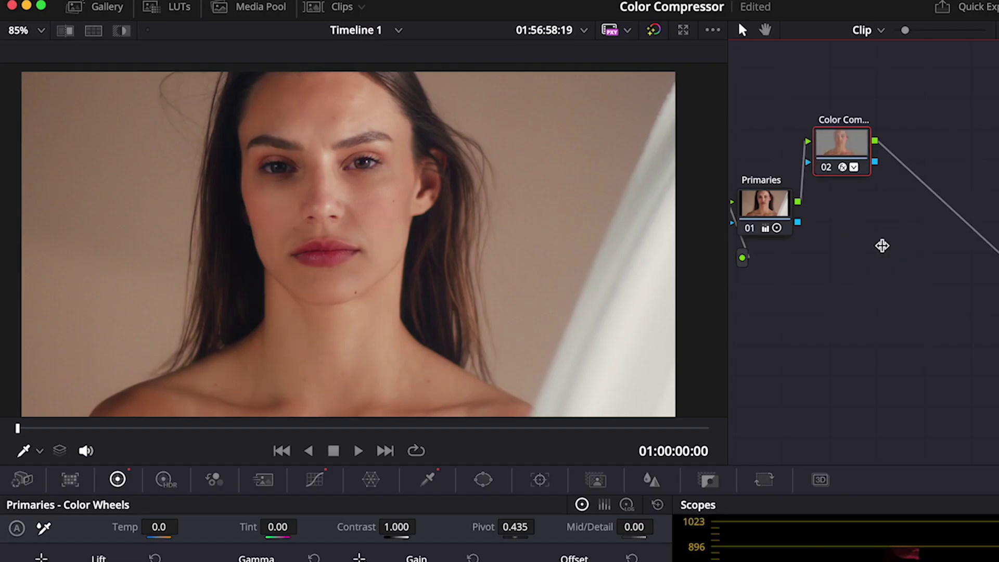
pyautogui.moveTo(882, 246); pyautogui.dragTo(330, 123)
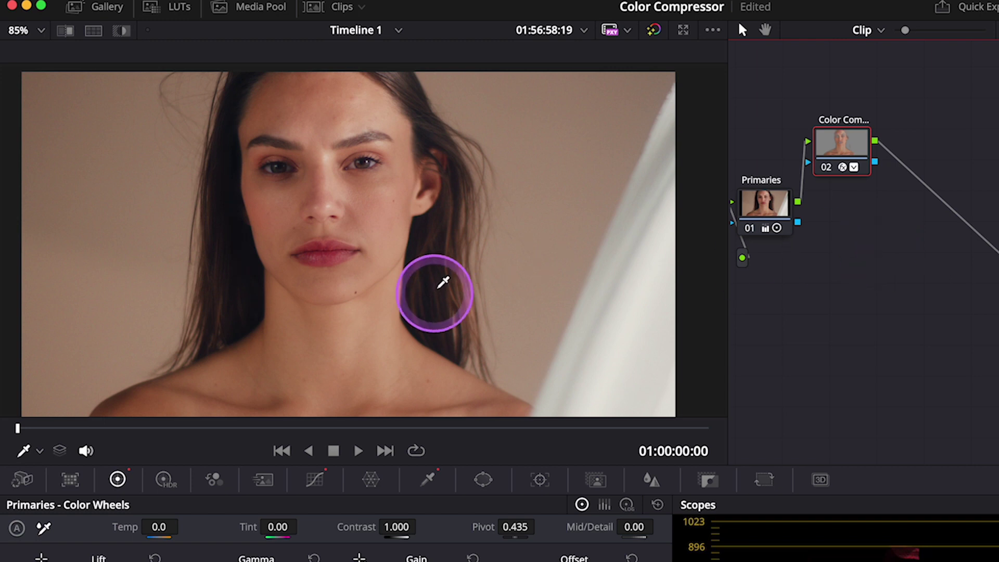